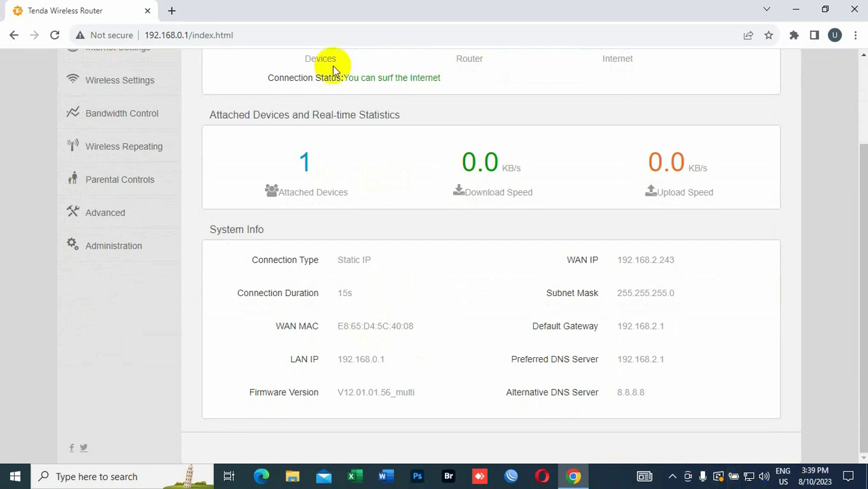
# Step: Open a new browser tab and go to gmail.com to test the internet connection
pyautogui.click(171, 10)
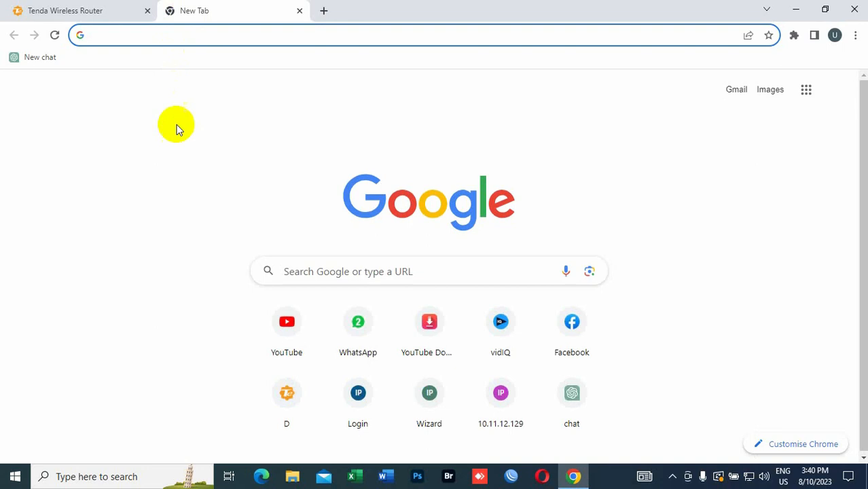
pyautogui.moveTo(299, 342); pyautogui.dragTo(83, 179)
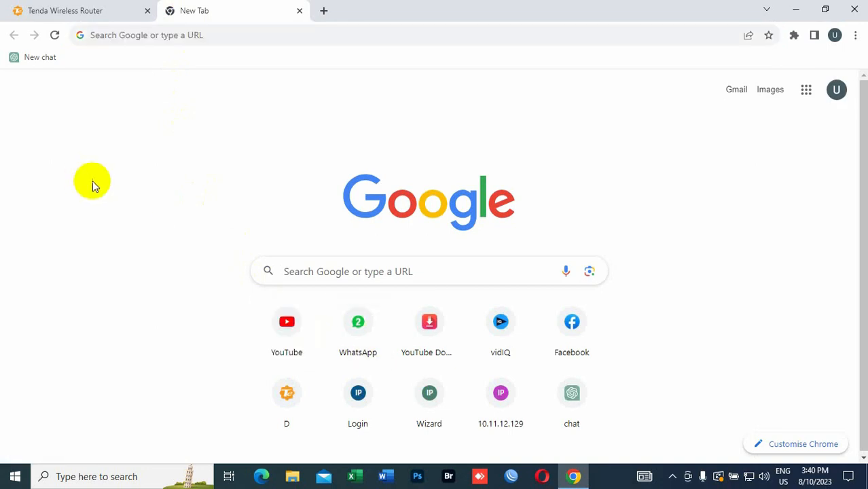
pyautogui.click(295, 267)
pyautogui.write('g')
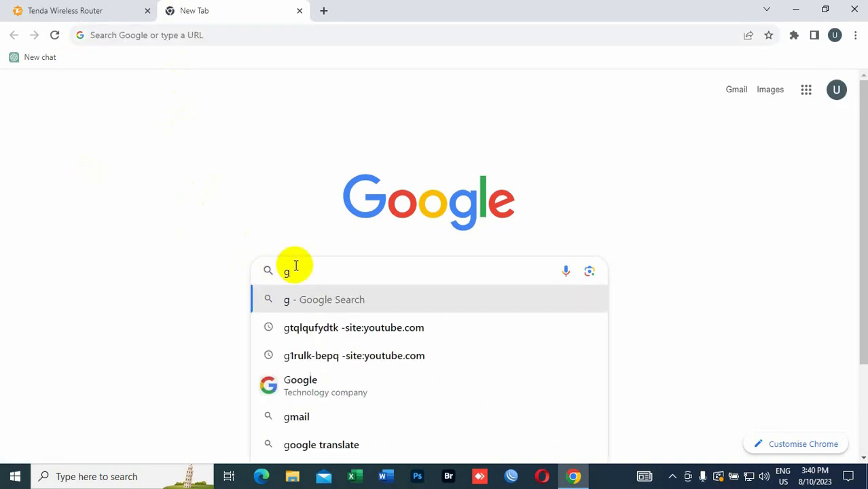
pyautogui.write('mail')
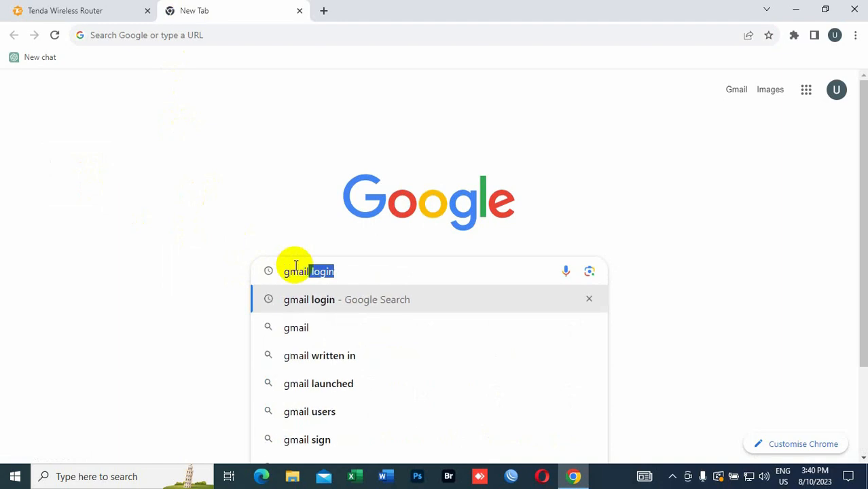
pyautogui.write('.com')
pyautogui.press('Return')
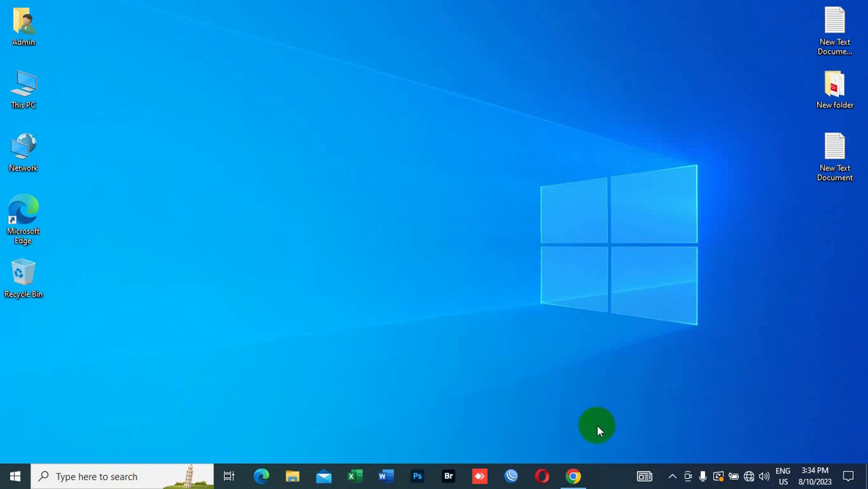
# Step: Switch to Chrome and load the router's setup page at 192.168.0.1
pyautogui.moveTo(575, 477)
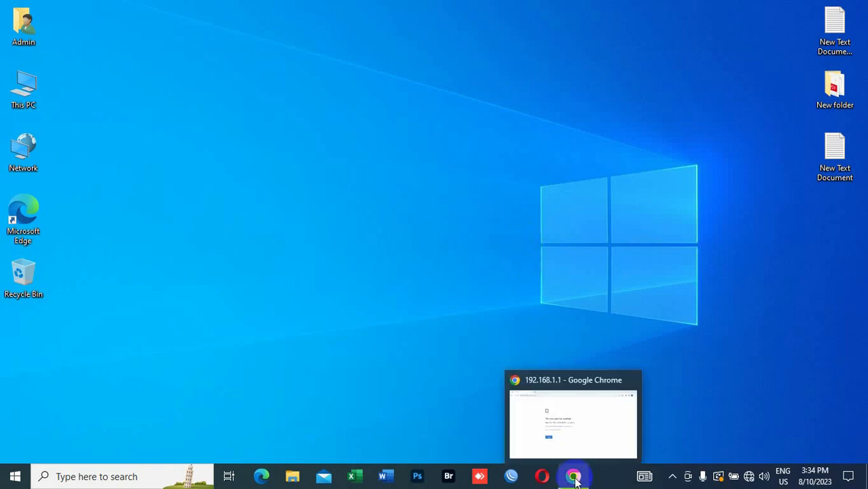
pyautogui.click(575, 477)
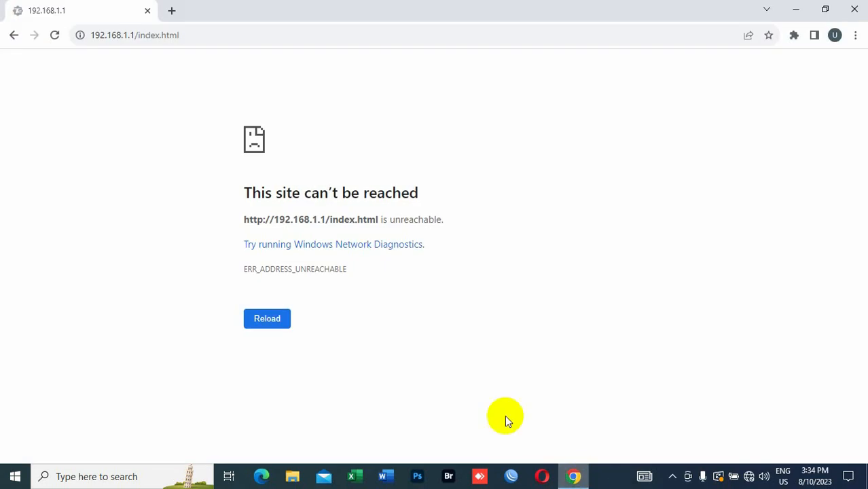
pyautogui.click(138, 39)
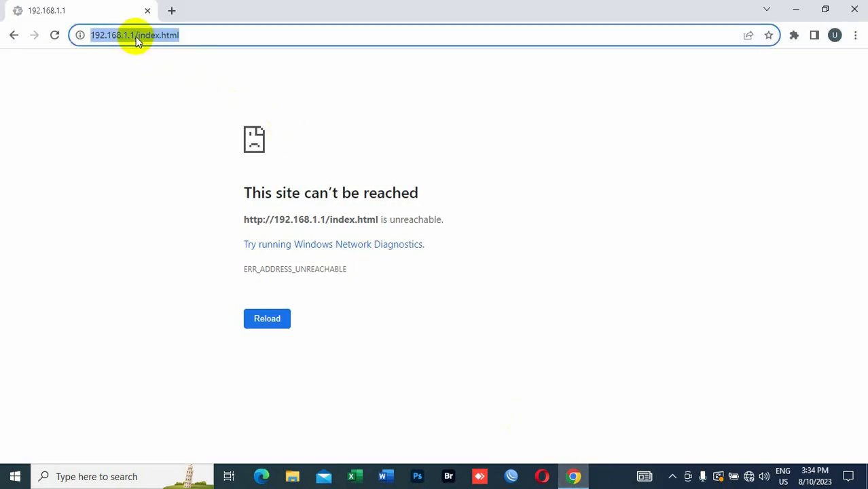
pyautogui.press('Return')
pyautogui.write('1')
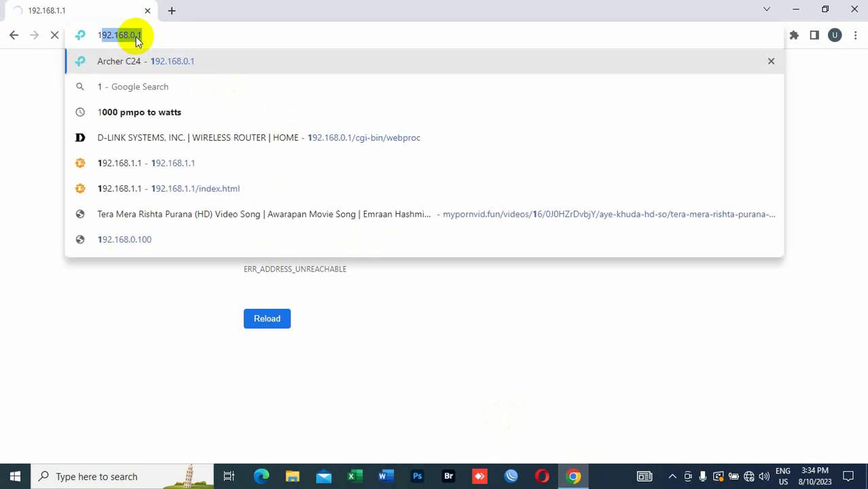
pyautogui.write('92.1')
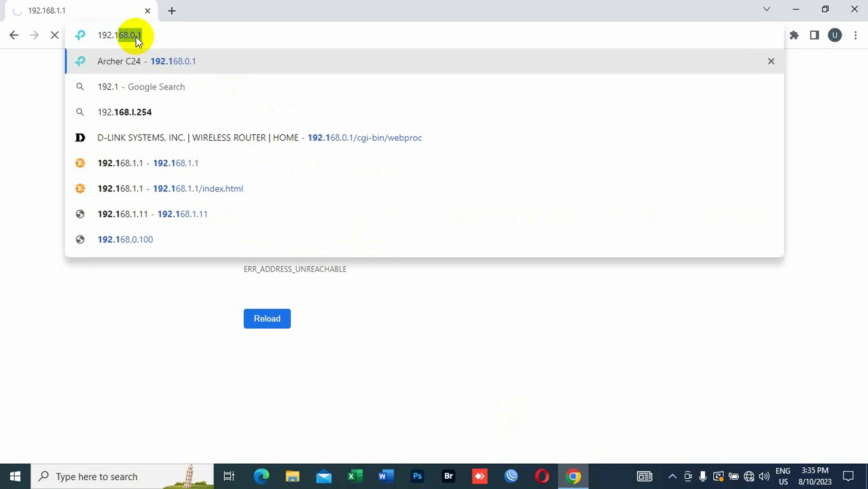
pyautogui.write('68.0.1')
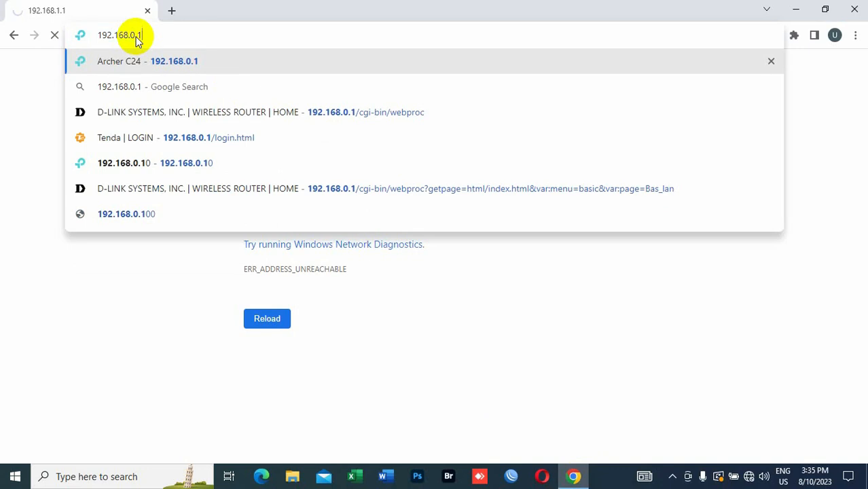
pyautogui.press('Return')
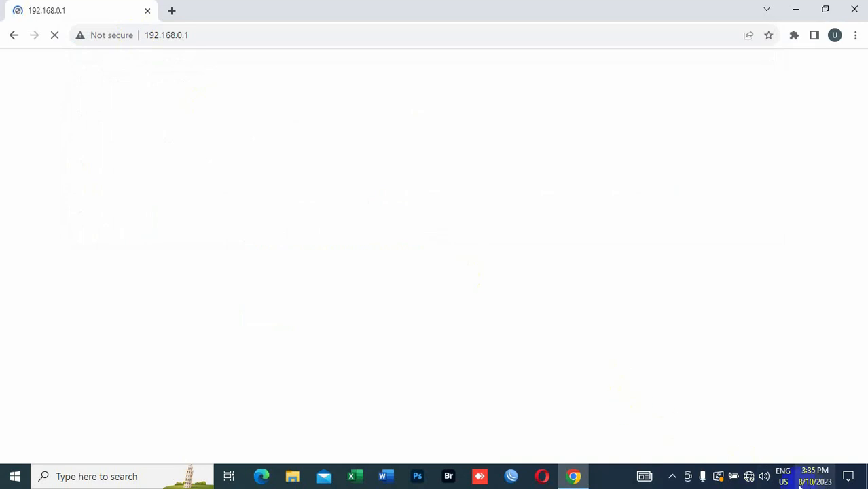
pyautogui.moveTo(750, 477)
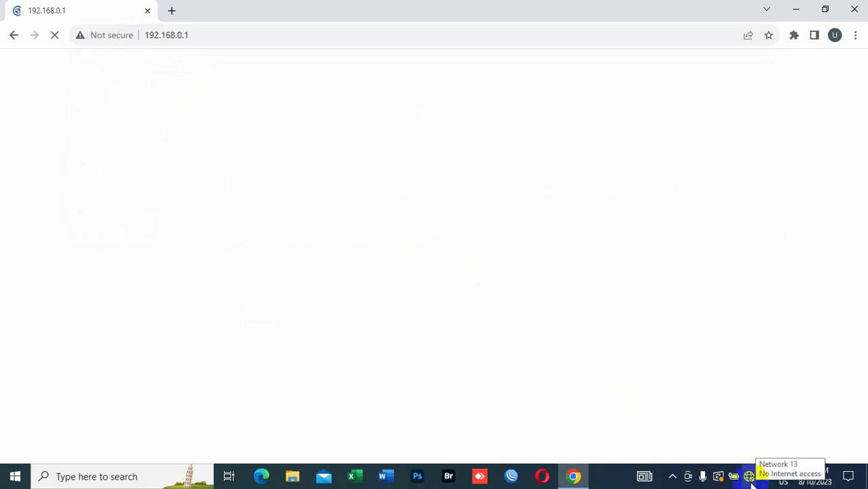
pyautogui.click(57, 36)
pyautogui.click(60, 39)
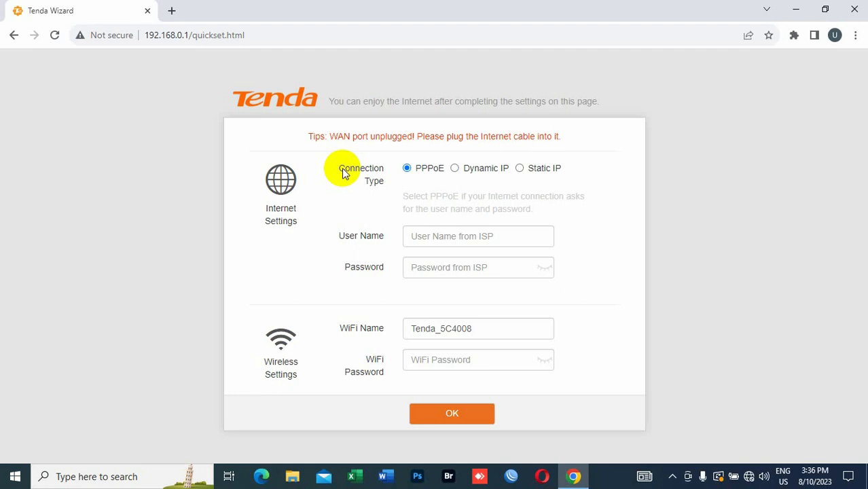
# Step: Set the internet connection type to Static IP with the IP address 192.168.2.243
pyautogui.click(520, 168)
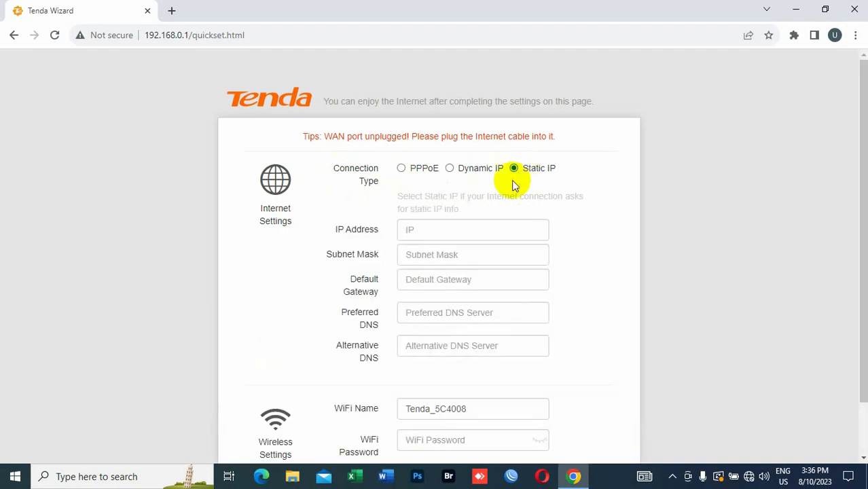
pyautogui.click(445, 224)
pyautogui.scroll(-1, 469, 225)
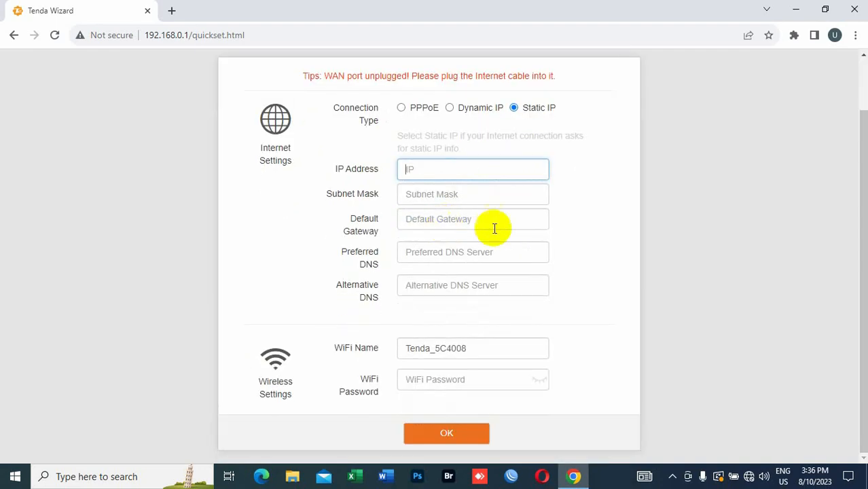
pyautogui.write('192.168.')
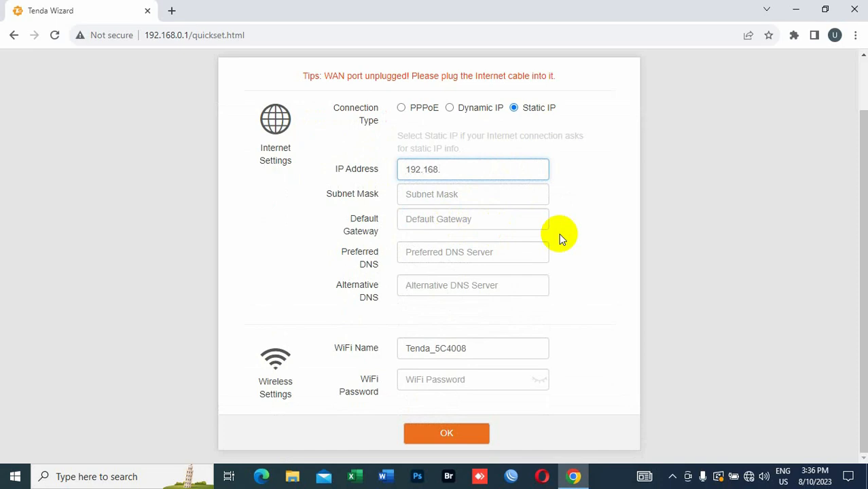
pyautogui.write('2.243')
# Step: Set the subnet mask to 255.255.255.0 and the default gateway to 192.168.2.1
pyautogui.press('Tab')
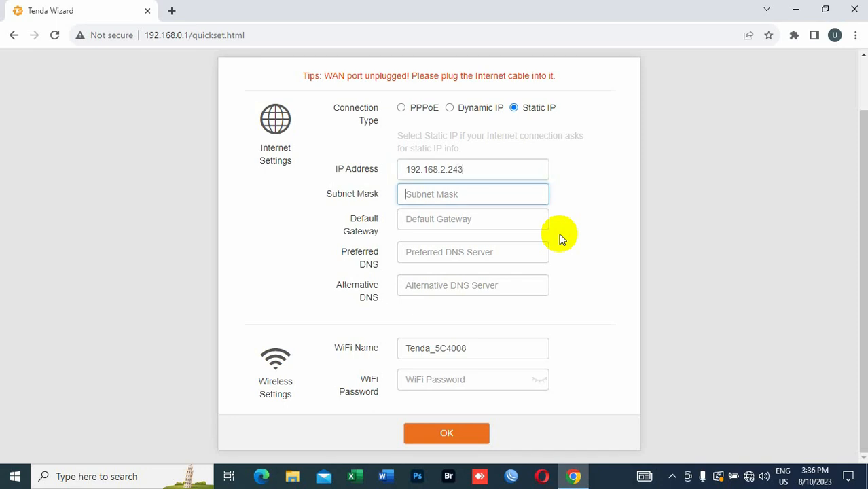
pyautogui.write('255')
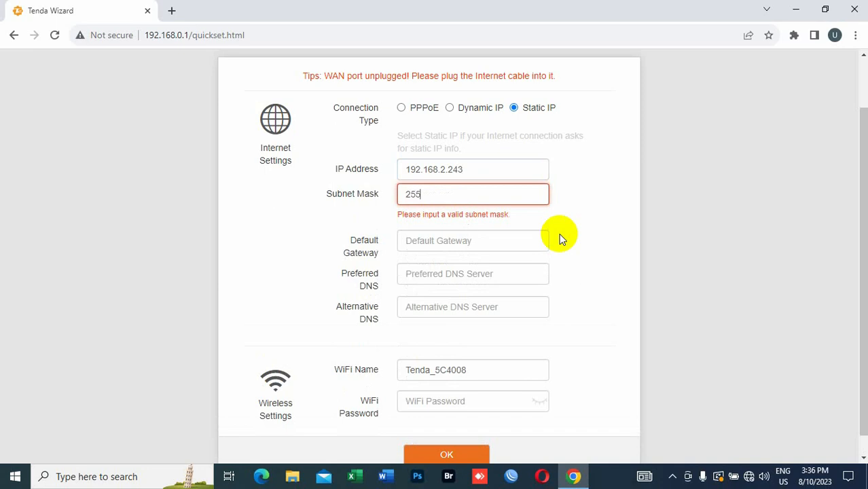
pyautogui.write('.255.255.2')
pyautogui.press('BackSpace')
pyautogui.write('0')
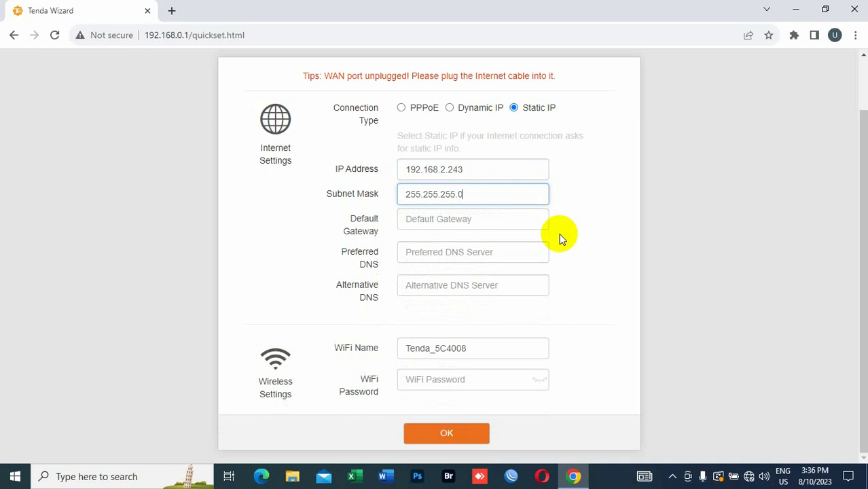
pyautogui.click(531, 220)
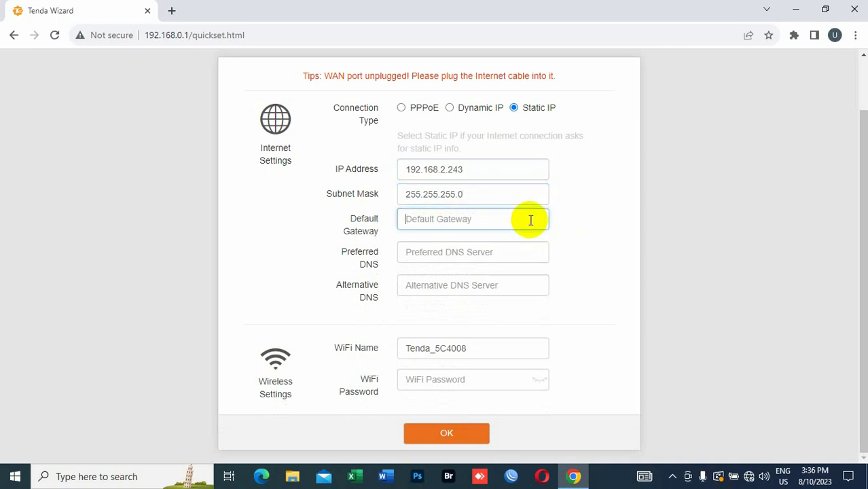
pyautogui.write('192.168')
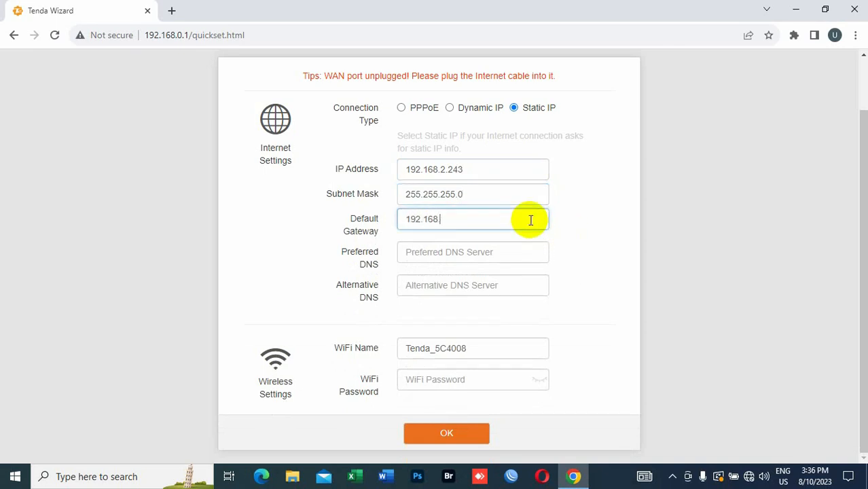
pyautogui.write('.2.1')
# Step: Set the preferred DNS server to 192.168.2.1 and the alternative DNS server to 8.8.8.8
pyautogui.press('Tab')
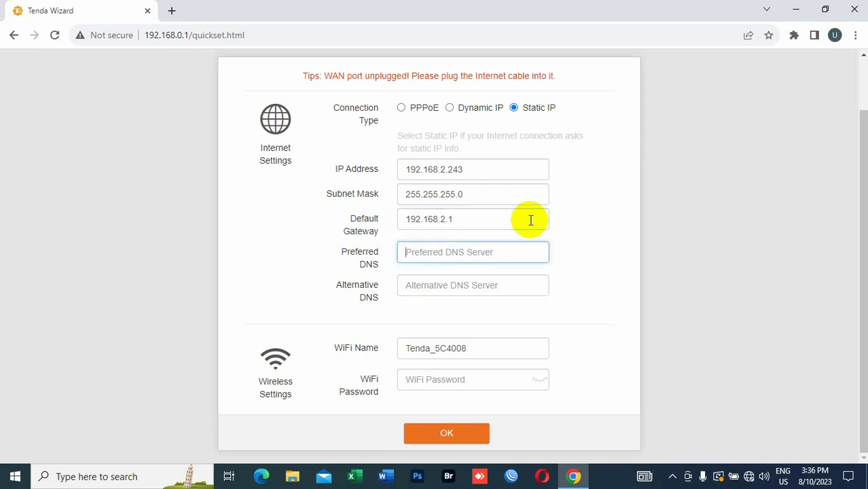
pyautogui.write('192.168')
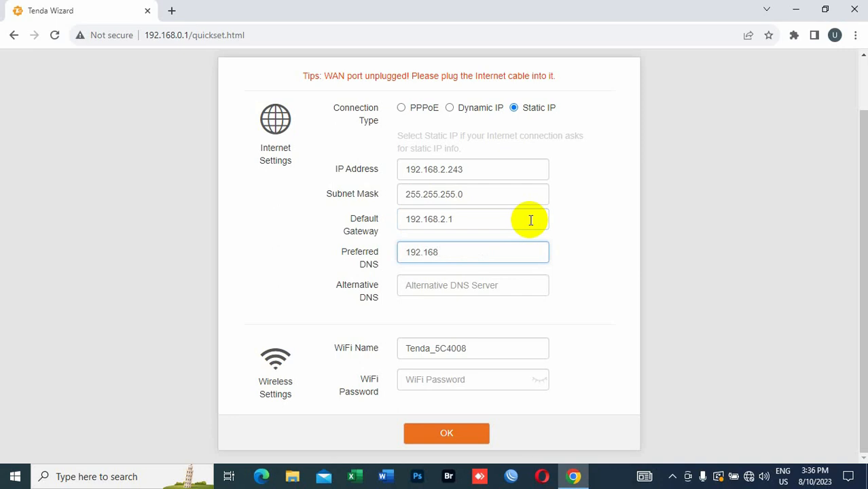
pyautogui.write('.2.1')
pyautogui.press('Tab')
pyautogui.write('8')
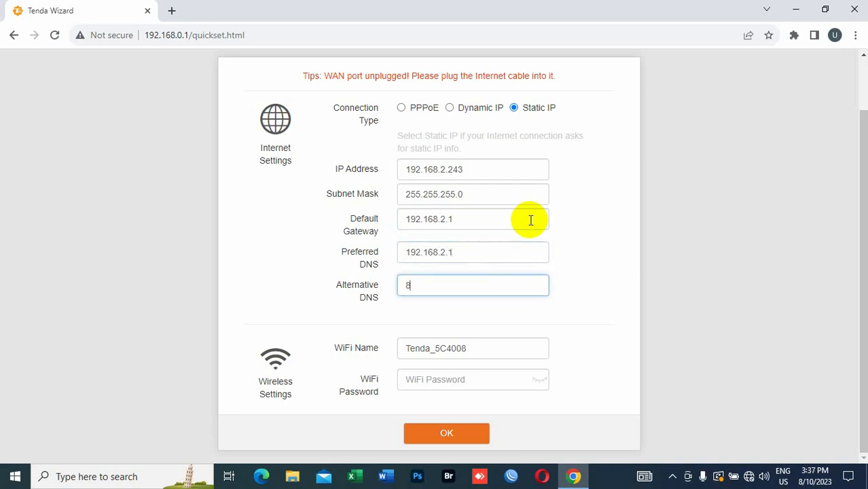
pyautogui.write('.8.8.8')
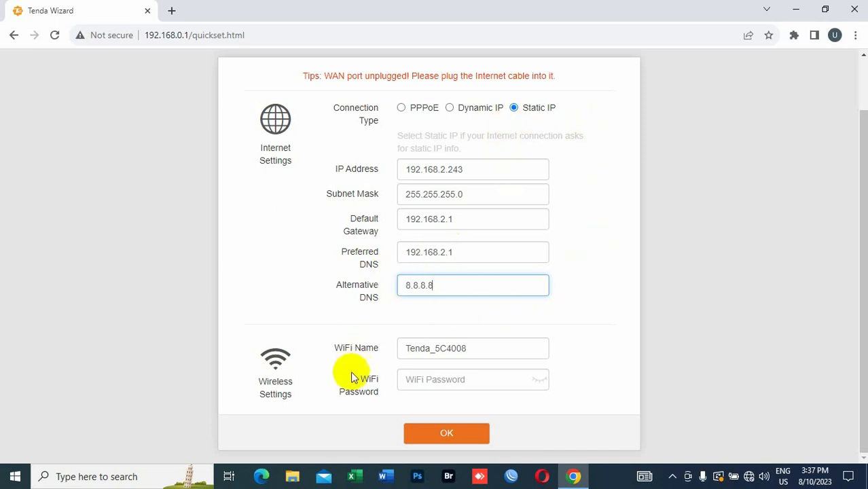
# Step: Change the WiFi name to Save Computers in the wireless settings
pyautogui.doubleClick(430, 350)
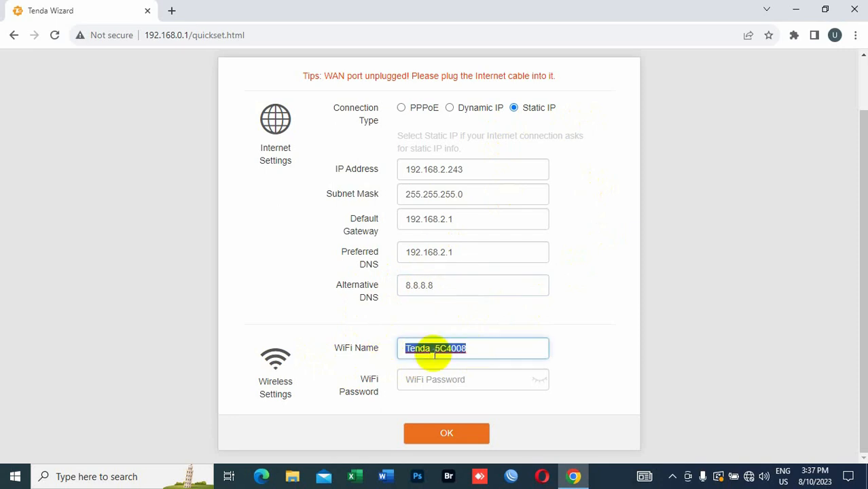
pyautogui.write('Sav')
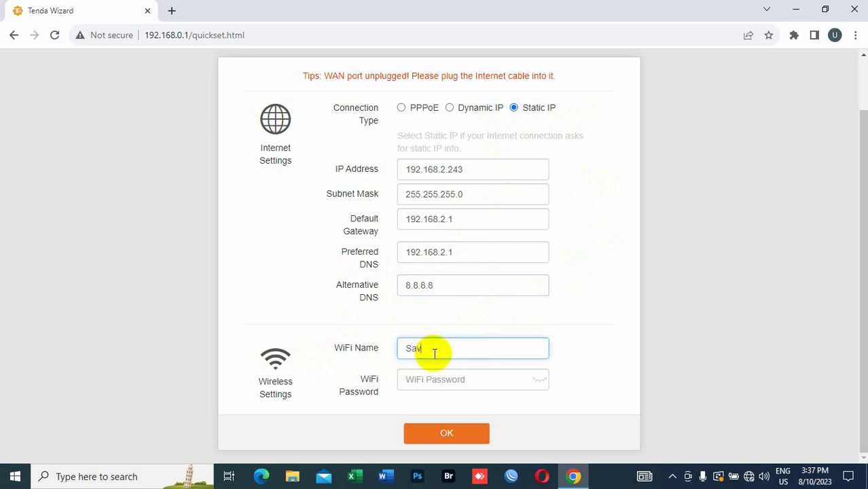
pyautogui.write('e Computers')
# Step: Enter the WiFi password and submit the router's quick setup settings
pyautogui.click(462, 387)
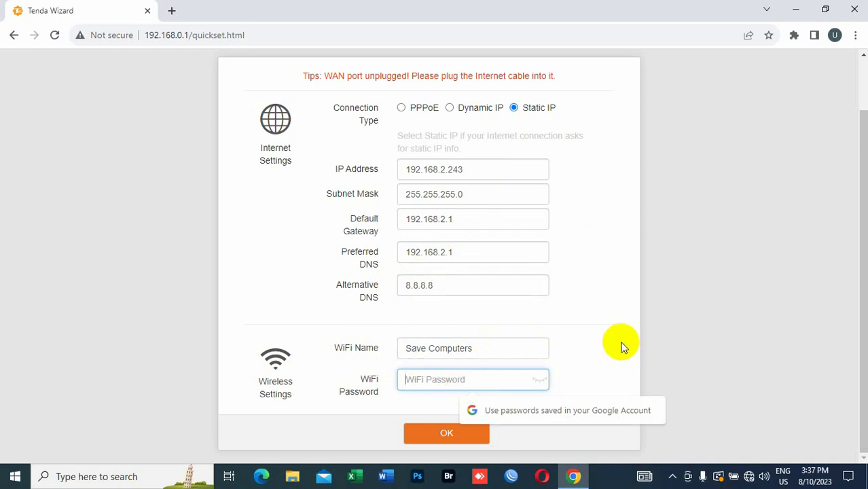
pyautogui.write('•••')
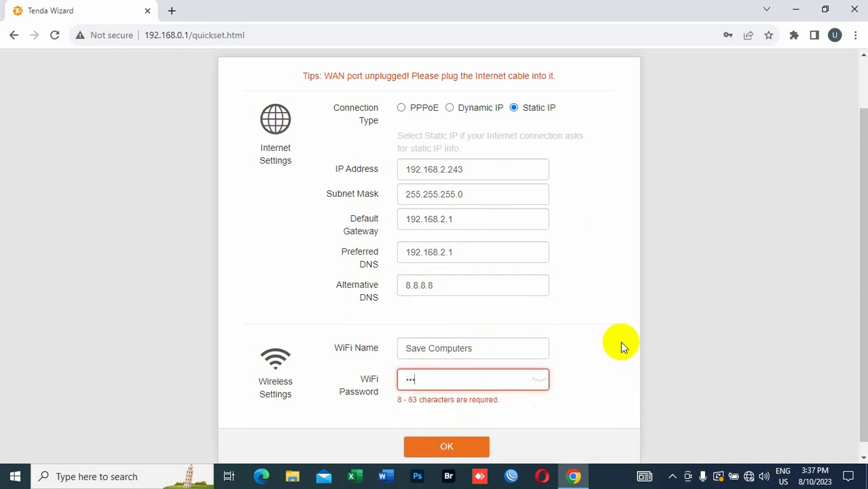
pyautogui.write('•••••')
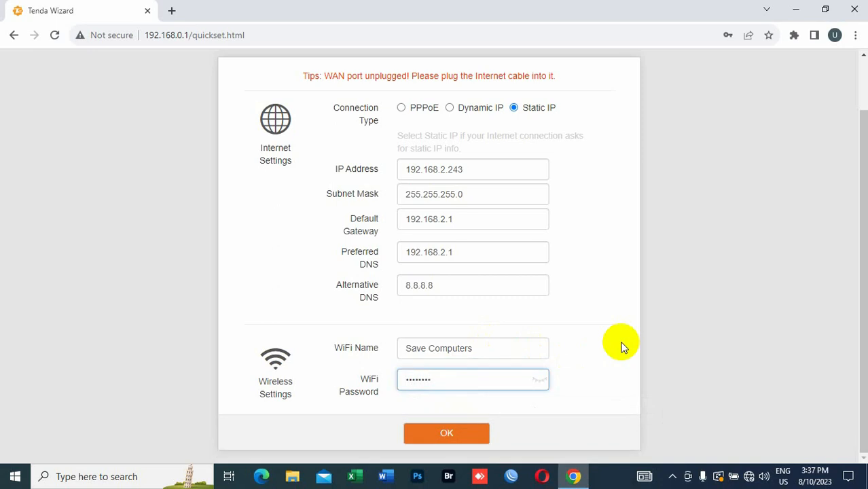
pyautogui.click(461, 434)
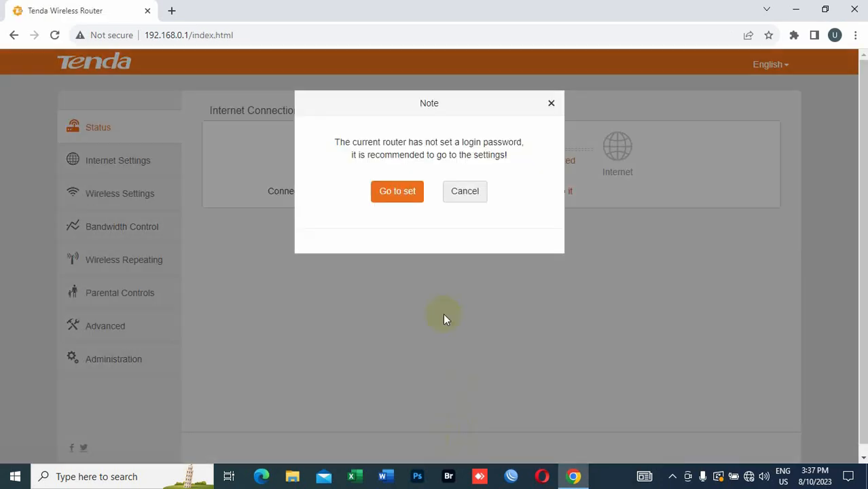
# Step: Decline setting a login password and check the time zone options in the router's administration settings
pyautogui.click(464, 194)
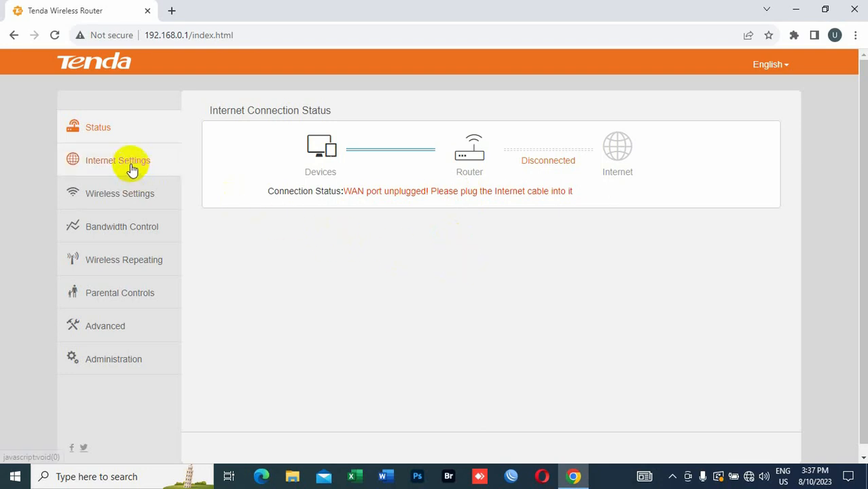
pyautogui.click(125, 360)
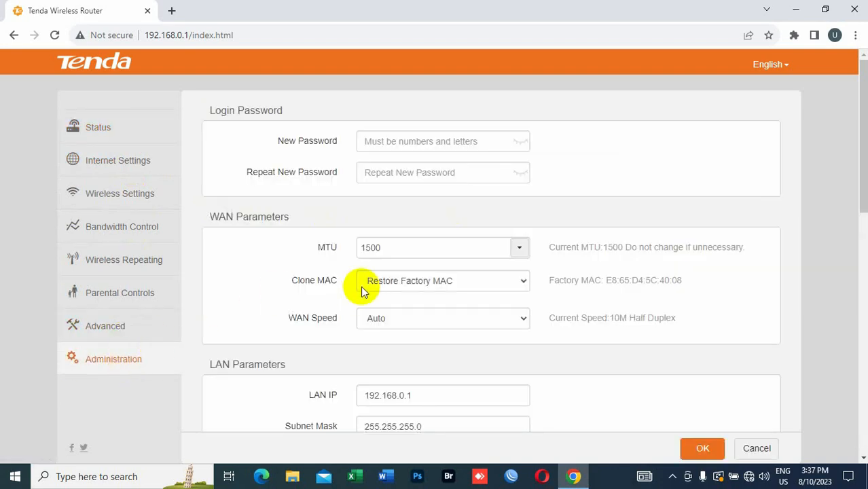
pyautogui.scroll(-3, 392, 290)
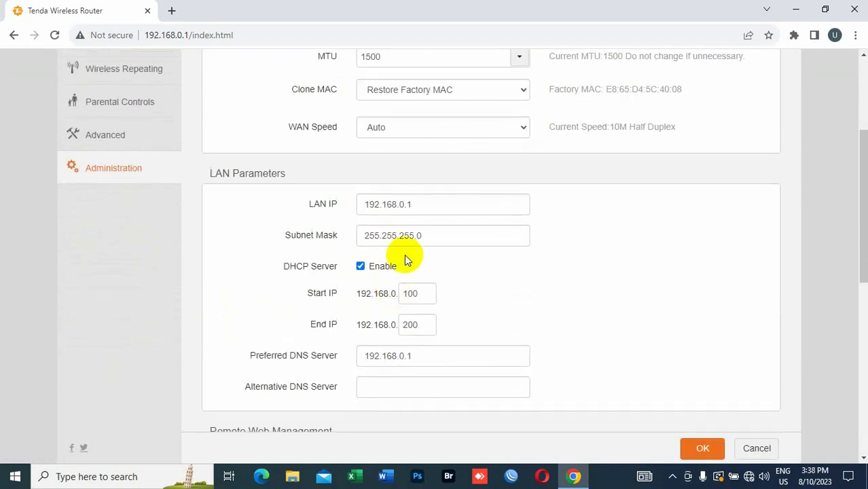
pyautogui.scroll(-4, 487, 302)
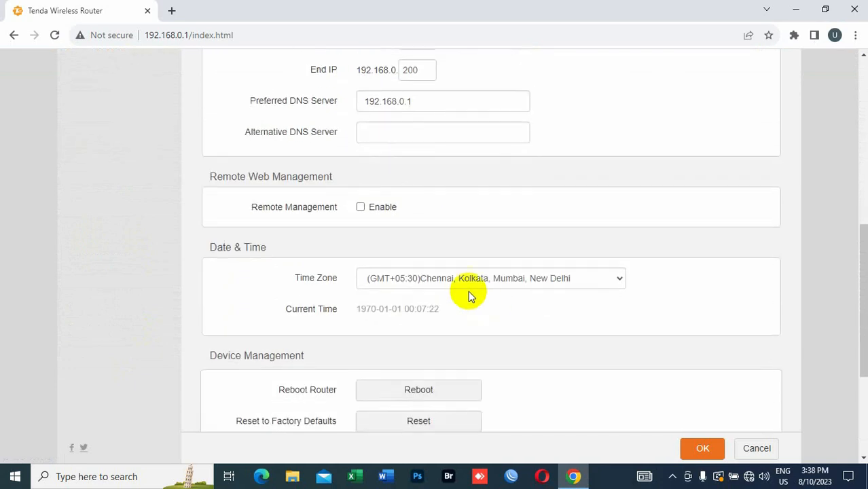
pyautogui.click(466, 284)
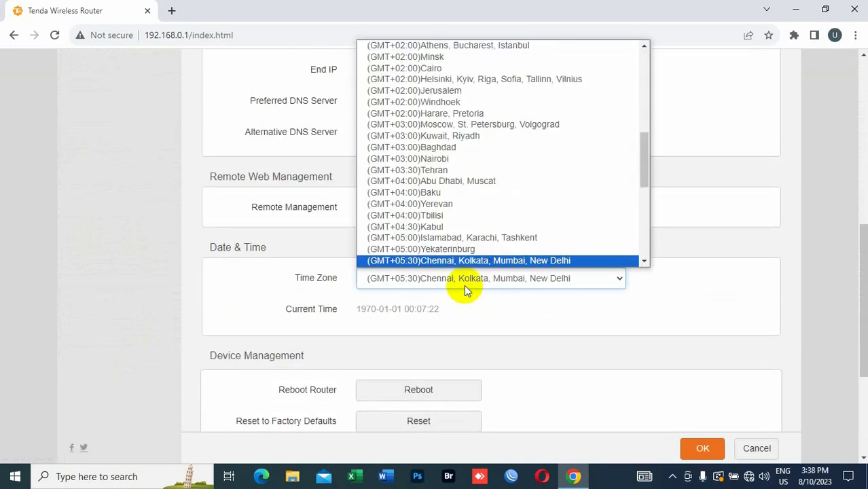
pyautogui.click(466, 288)
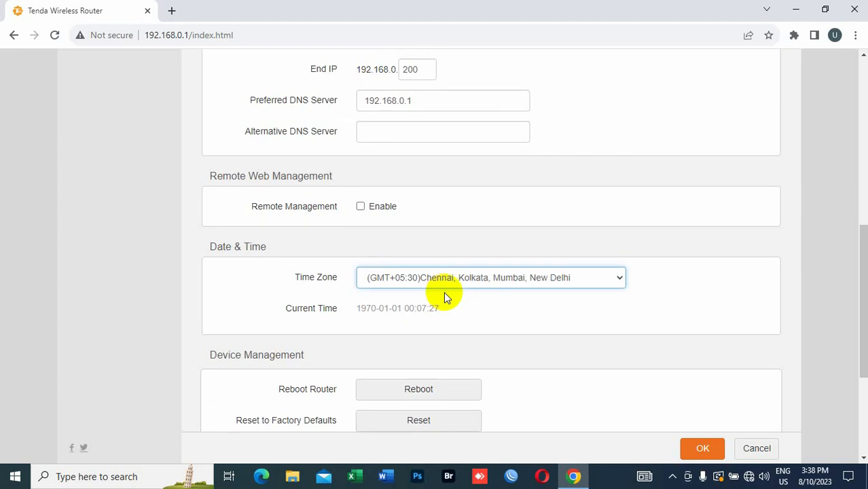
# Step: Set the alternative DNS server in the LAN parameters to 8.8.8.8 and save the administration settings
pyautogui.scroll(-2, 442, 294)
pyautogui.scroll(3, 445, 297)
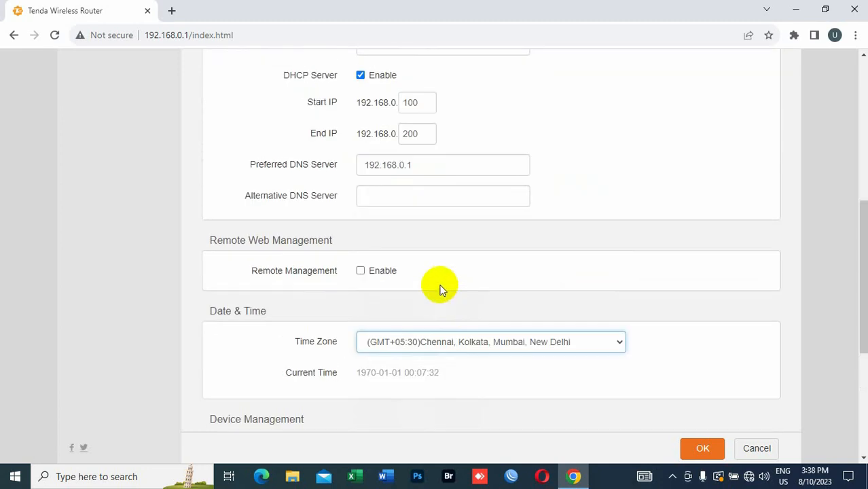
pyautogui.scroll(2, 441, 288)
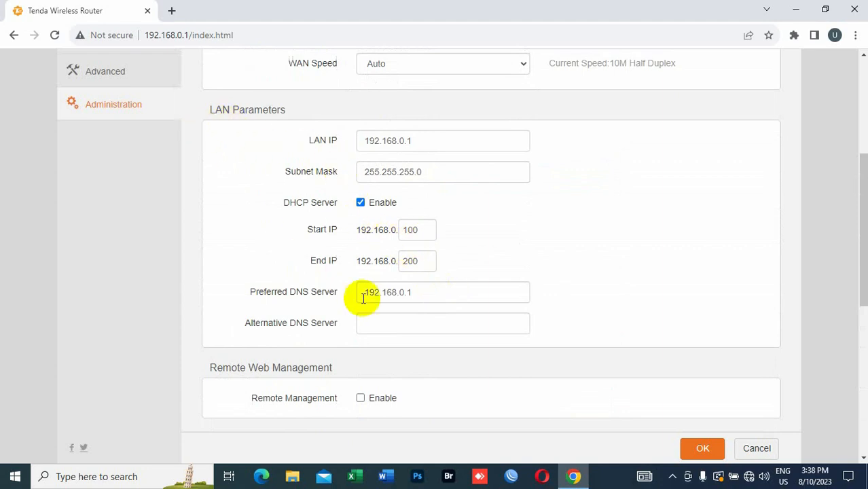
pyautogui.click(405, 325)
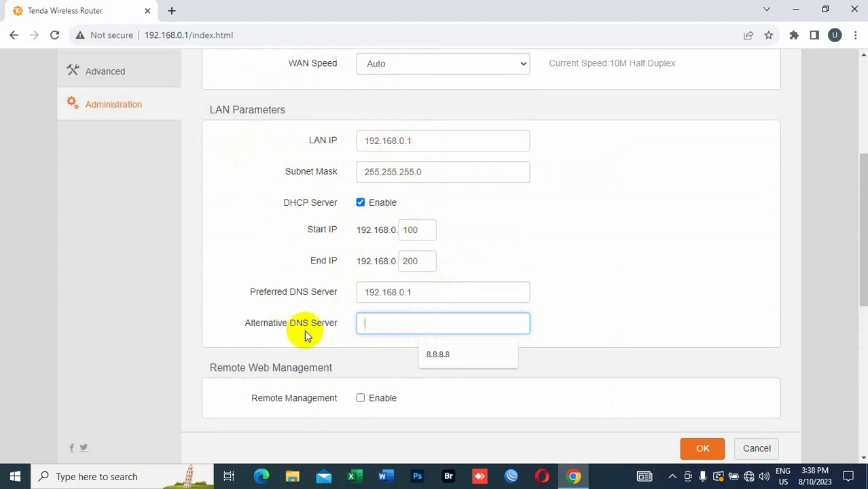
pyautogui.click(445, 359)
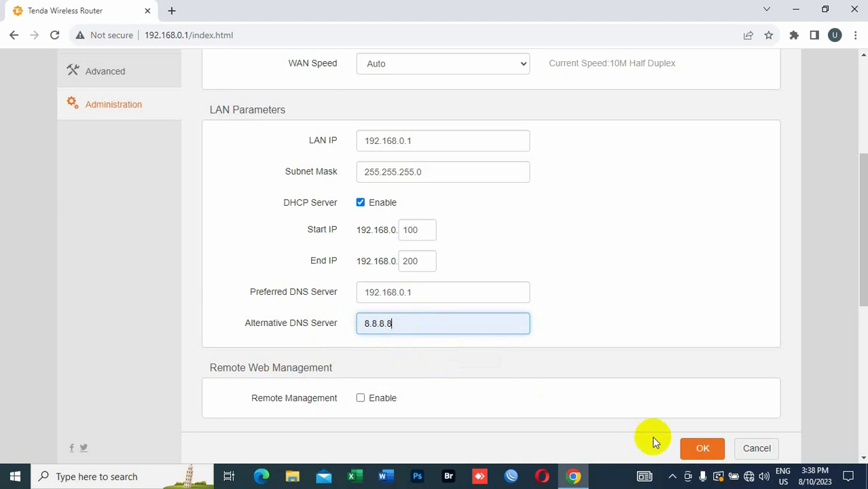
pyautogui.click(700, 449)
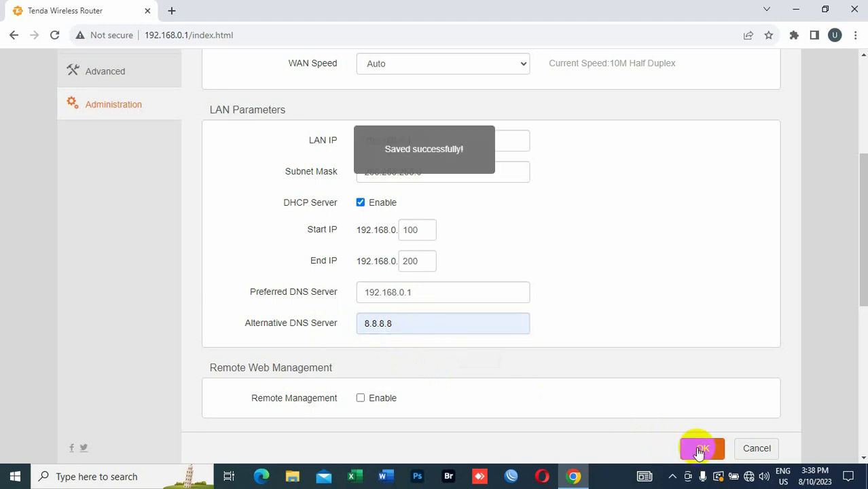
# Step: Reboot the router from its device management settings and decline setting a login password after the restart
pyautogui.scroll(4, 596, 371)
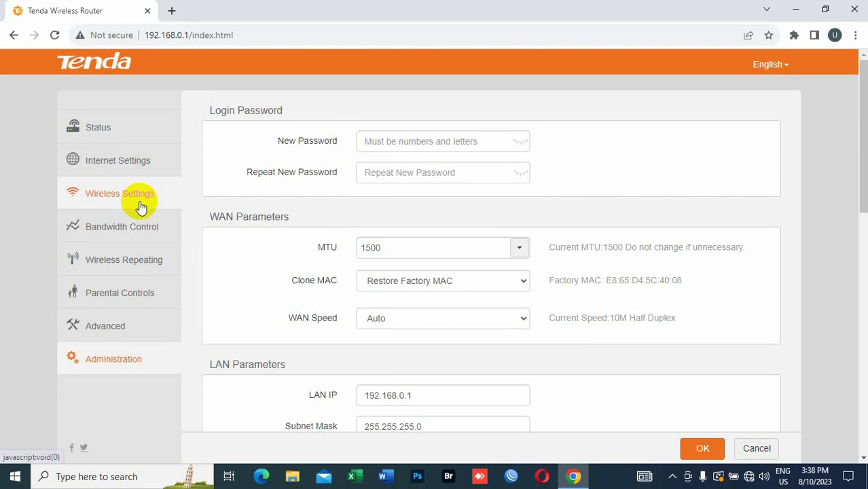
pyautogui.scroll(-10, 207, 275)
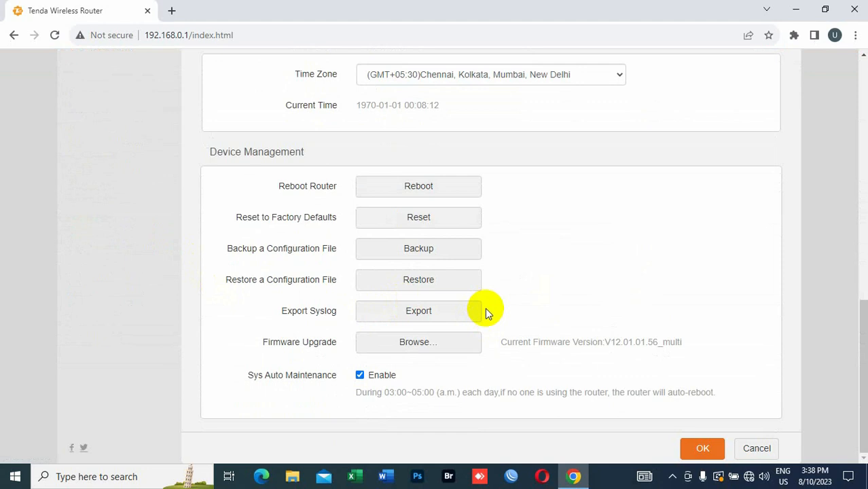
pyautogui.click(410, 191)
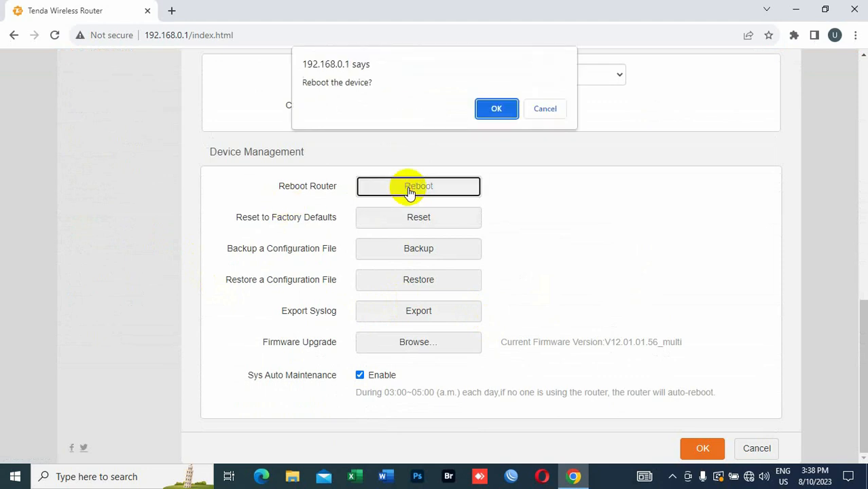
pyautogui.click(498, 109)
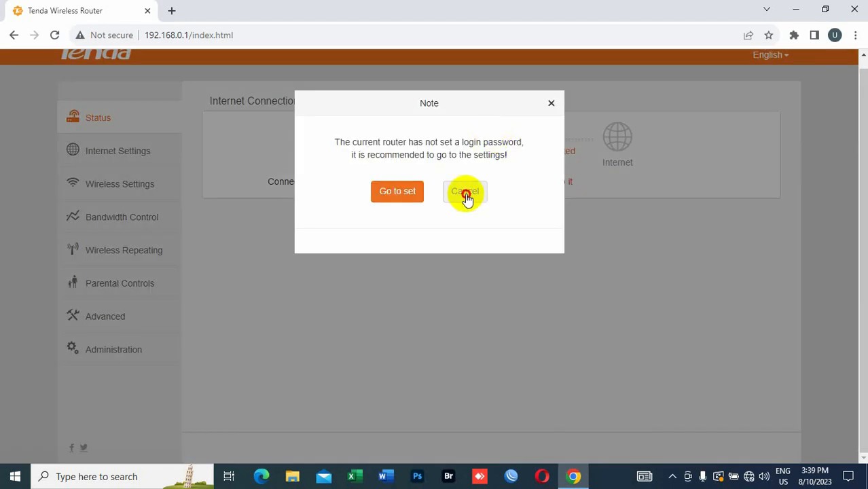
pyautogui.click(466, 192)
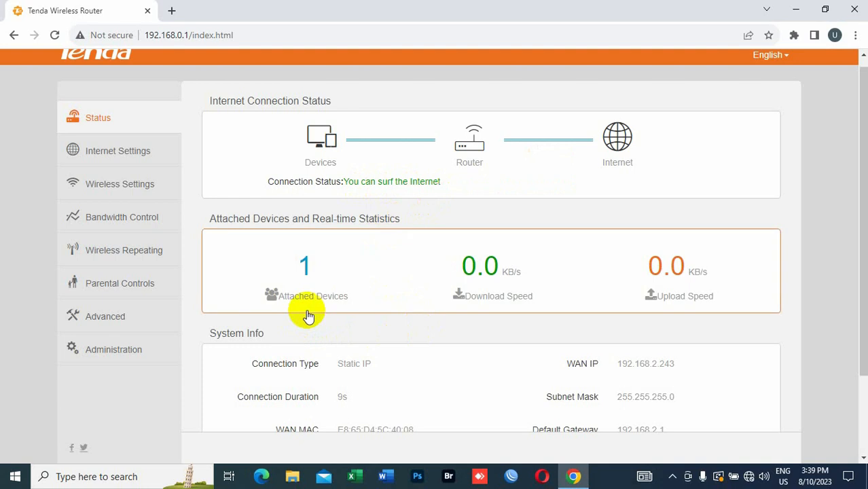
# Step: Examine the router's system information and test internet access by opening gmail.com in a new browser tab
pyautogui.scroll(-3, 380, 327)
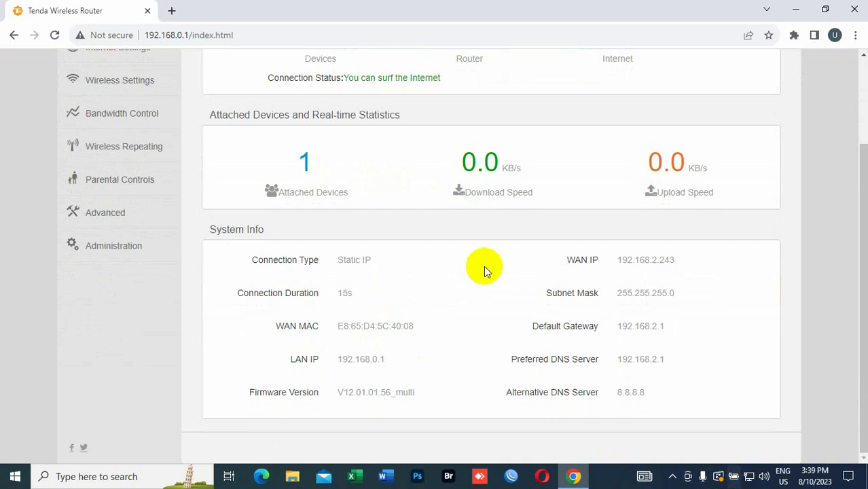
pyautogui.click(172, 10)
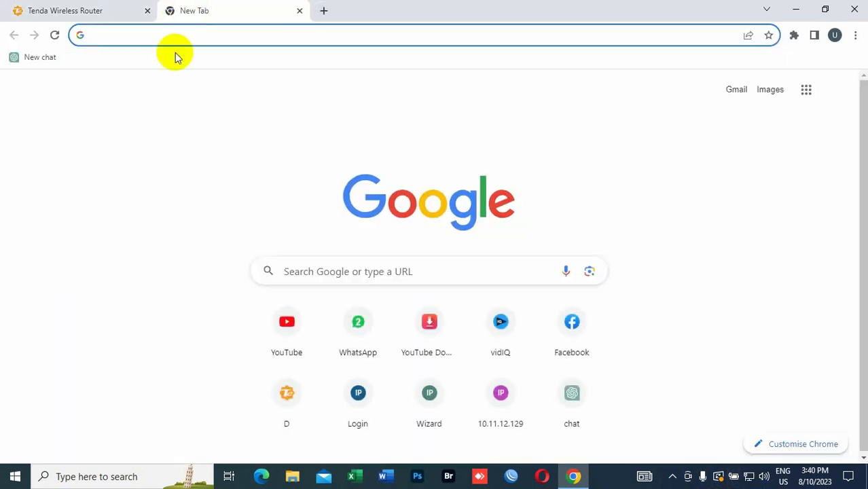
pyautogui.moveTo(293, 338); pyautogui.dragTo(83, 183)
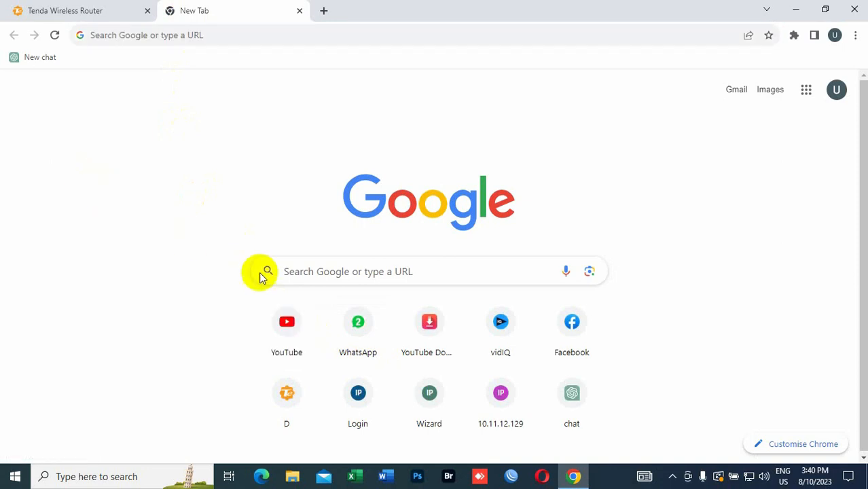
pyautogui.click(292, 269)
pyautogui.write('g')
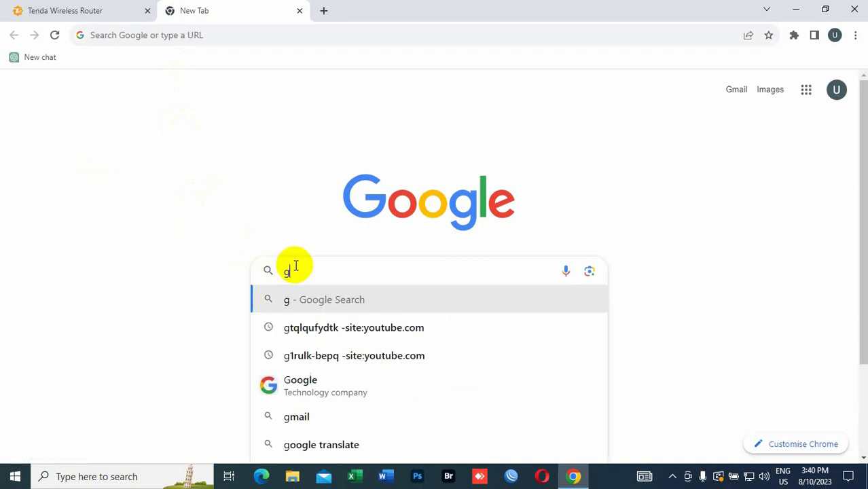
pyautogui.write('mail.com')
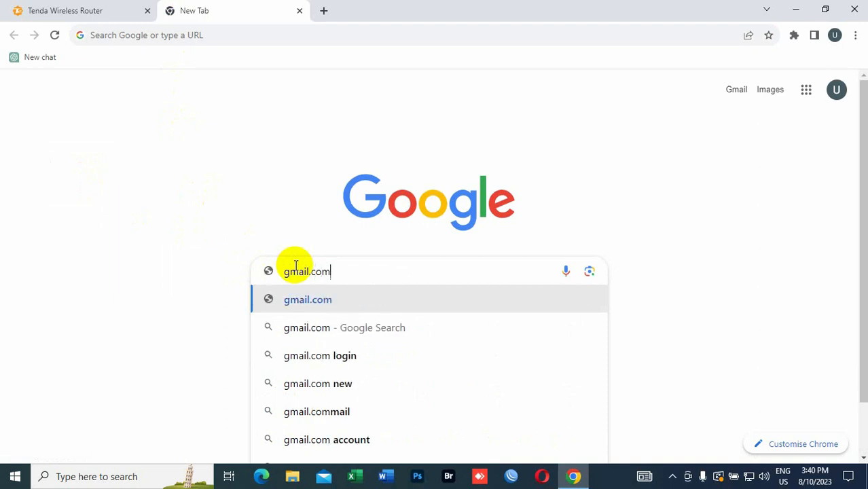
pyautogui.press('Return')
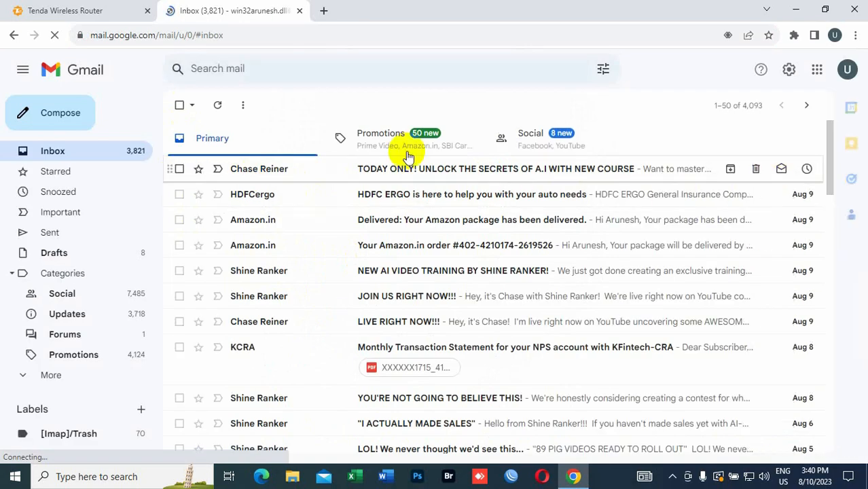
# Step: Return to the router's status page to review the connection and reveal the hidden system tray icons
pyautogui.click(103, 15)
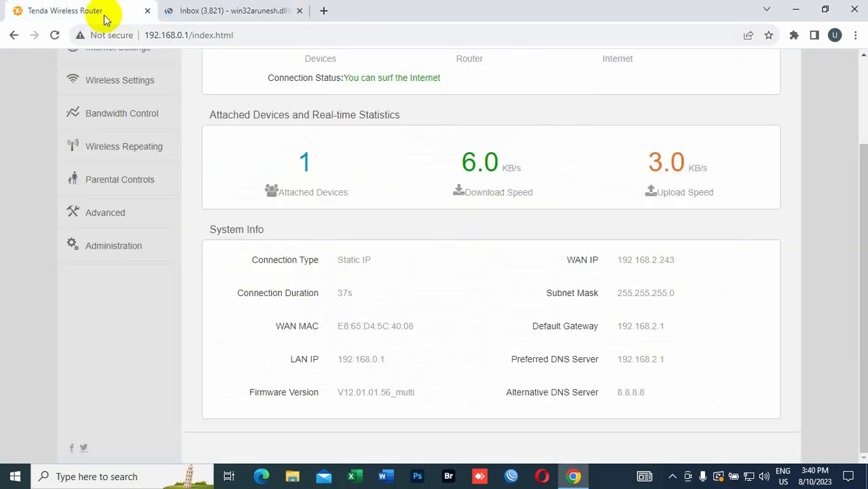
pyautogui.scroll(2, 397, 259)
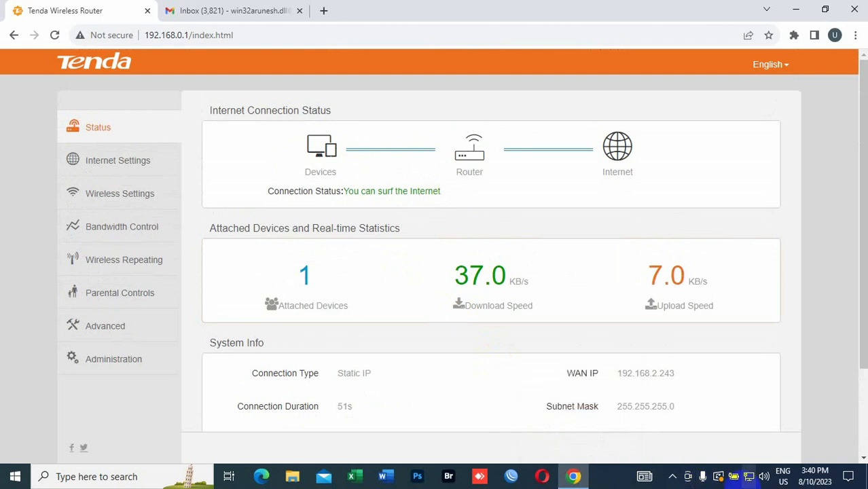
pyautogui.click(673, 476)
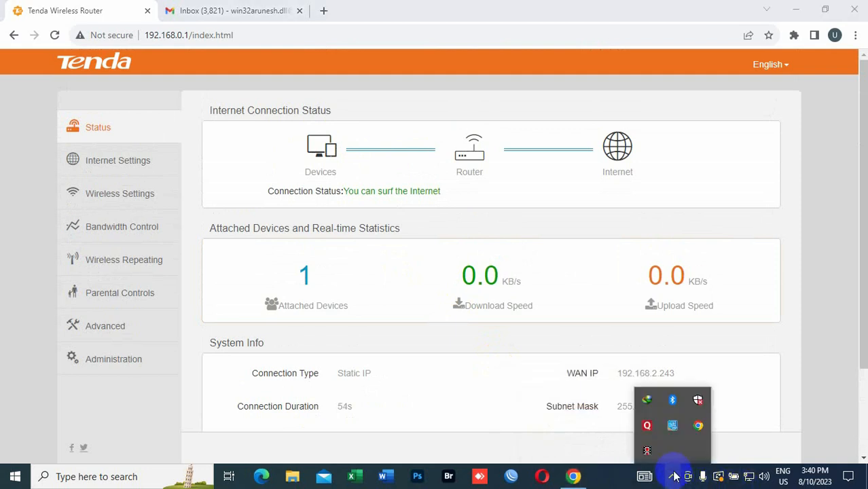